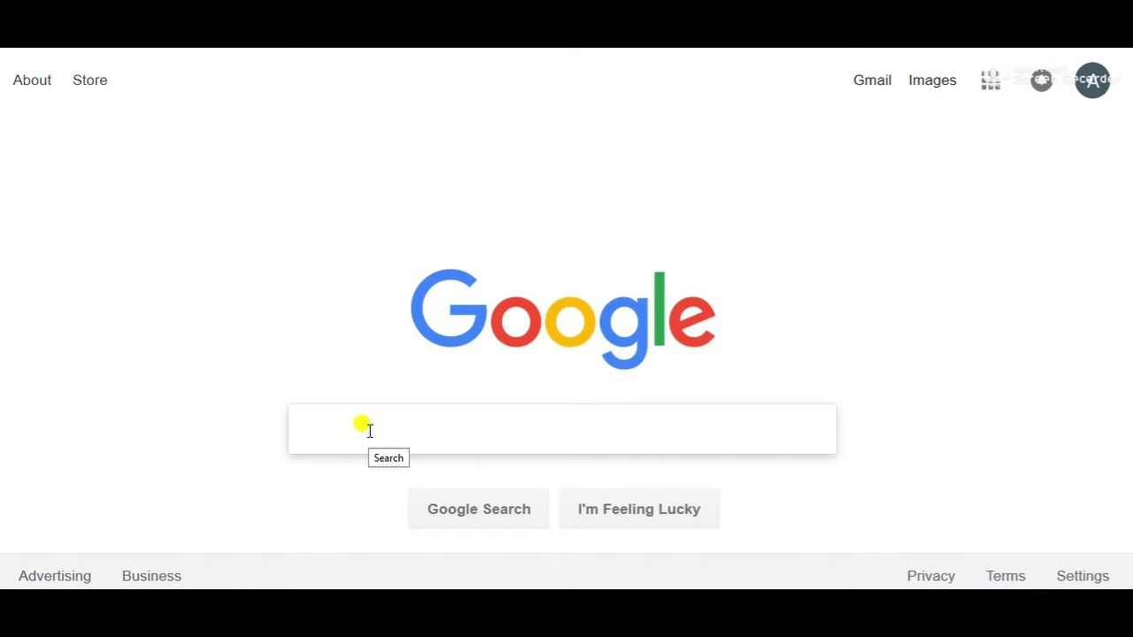
# Search Google for lib.fsu.edu and open the Florida State University Libraries site.
pyautogui.write('li')
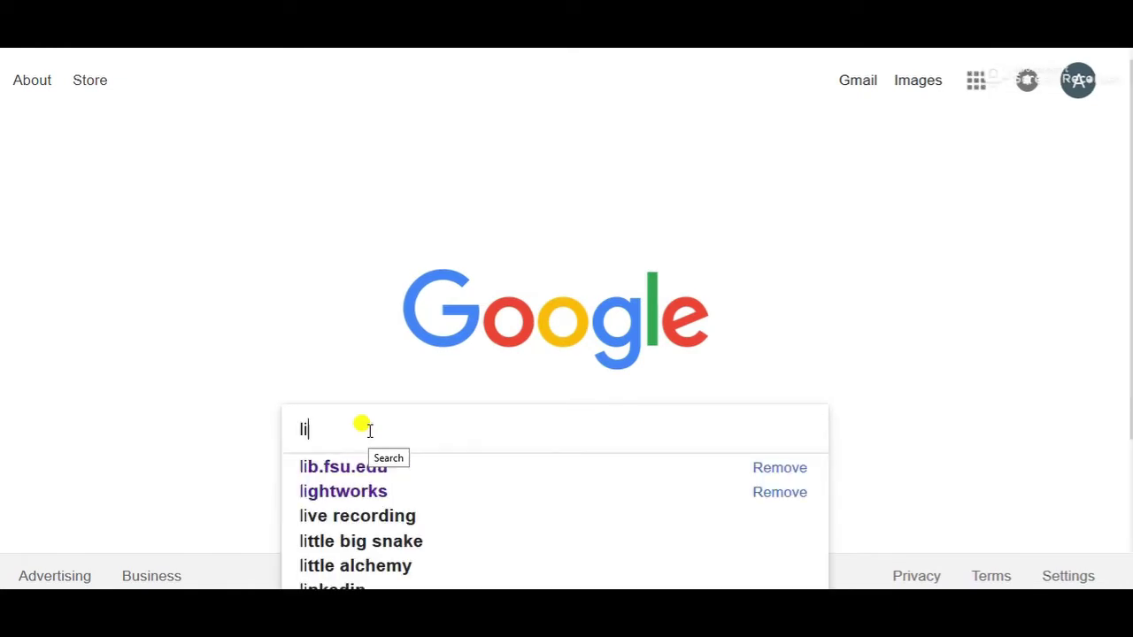
pyautogui.press('Down')
pyautogui.press('Return')
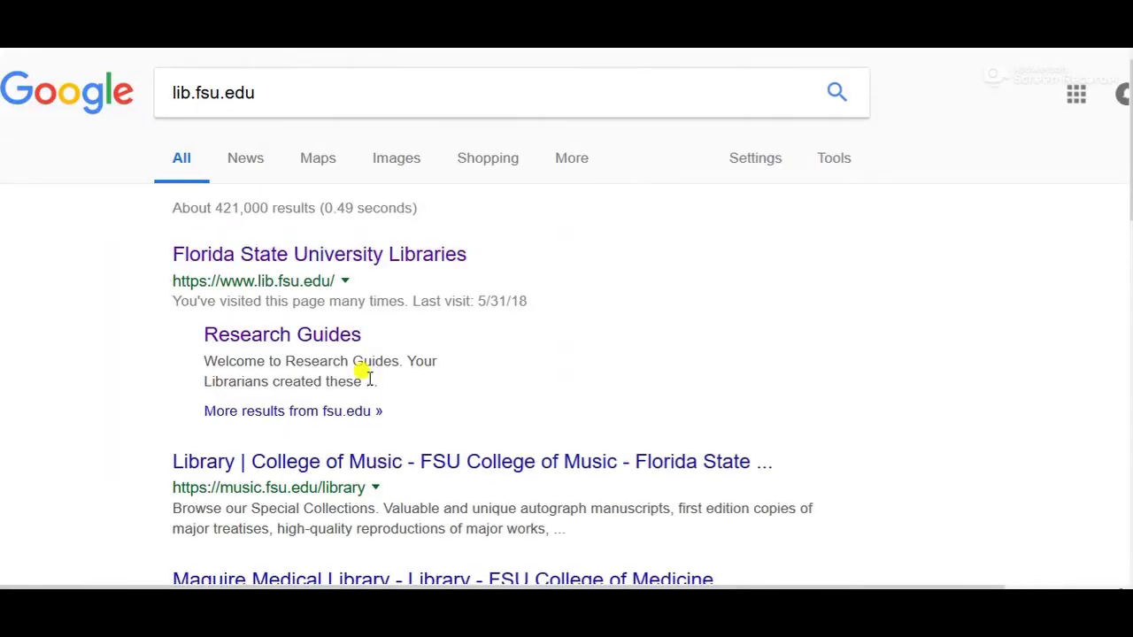
pyautogui.click(379, 258)
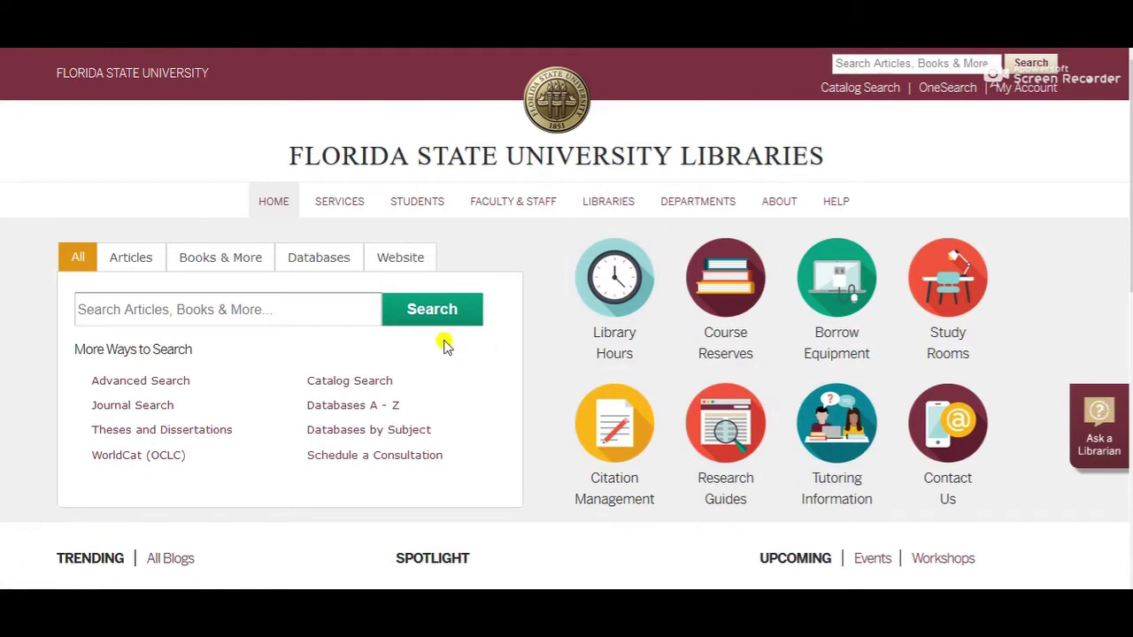
pyautogui.click(324, 311)
# Open Research Guides, expand the English subject and choose the ENC 2135 guide.
pyautogui.click(714, 455)
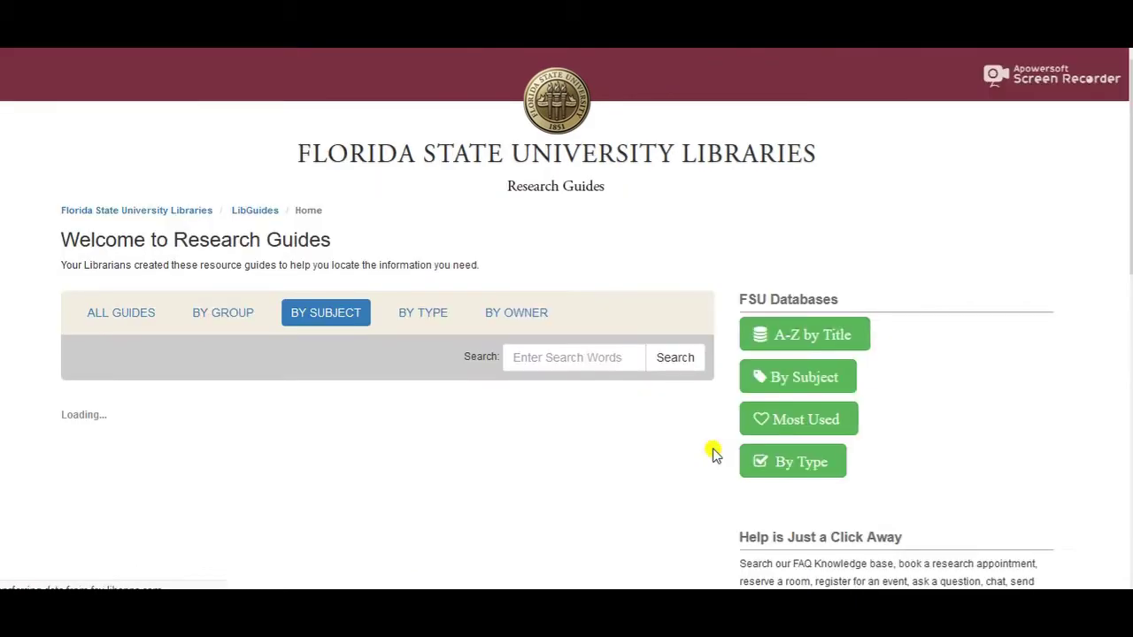
pyautogui.scroll(-9, 566, 319)
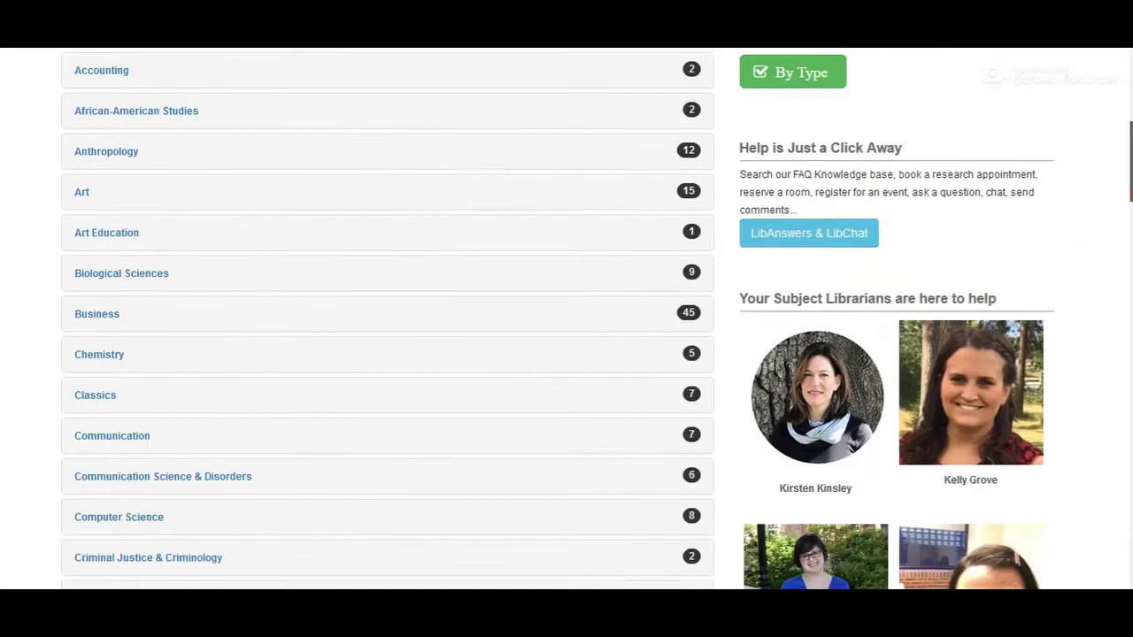
pyautogui.scroll(-3, 702, 342)
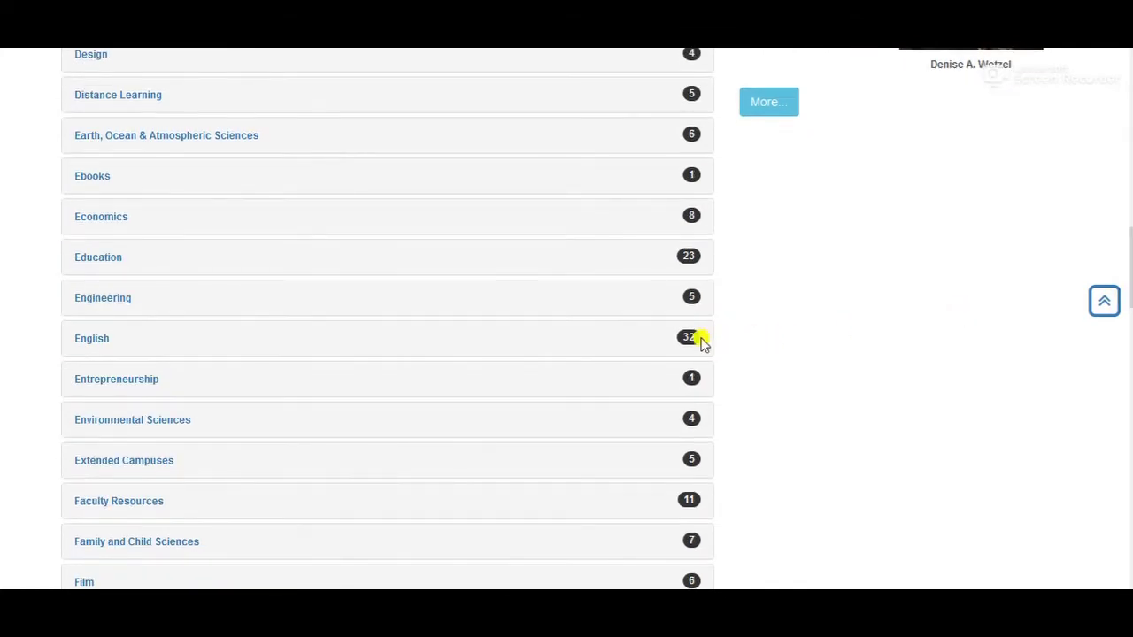
pyautogui.click(641, 346)
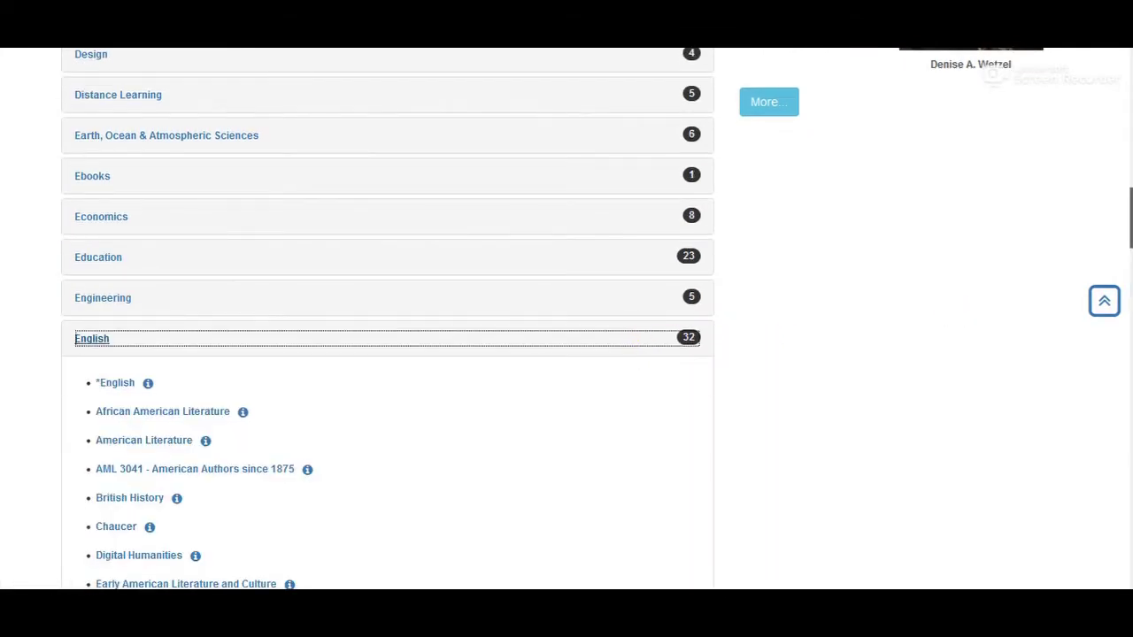
pyautogui.scroll(-4, 566, 318)
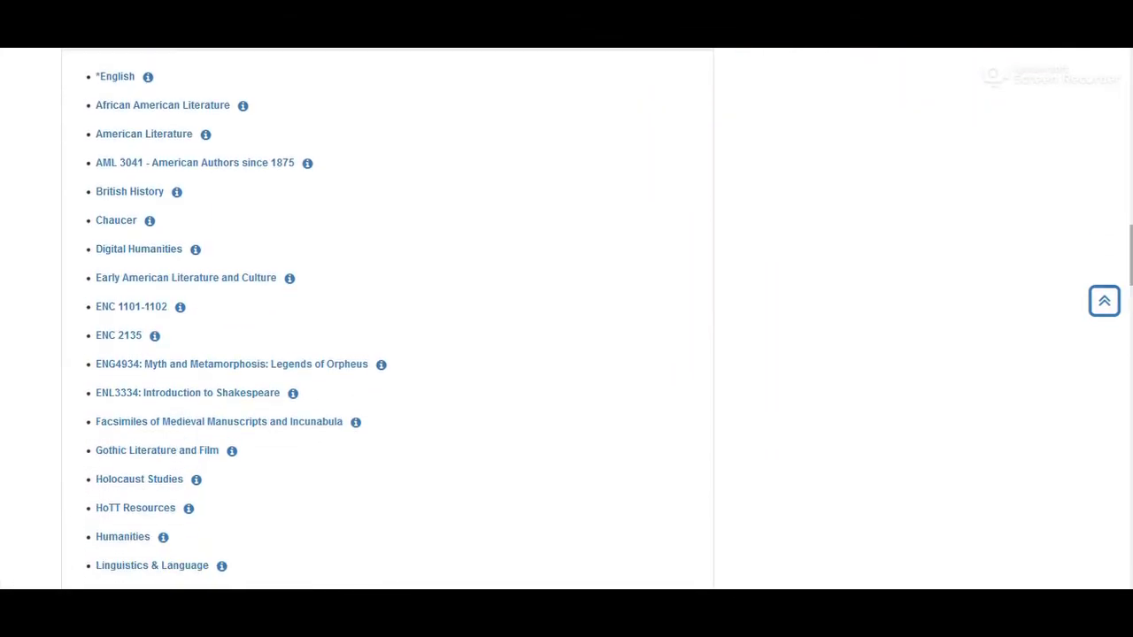
pyautogui.click(132, 339)
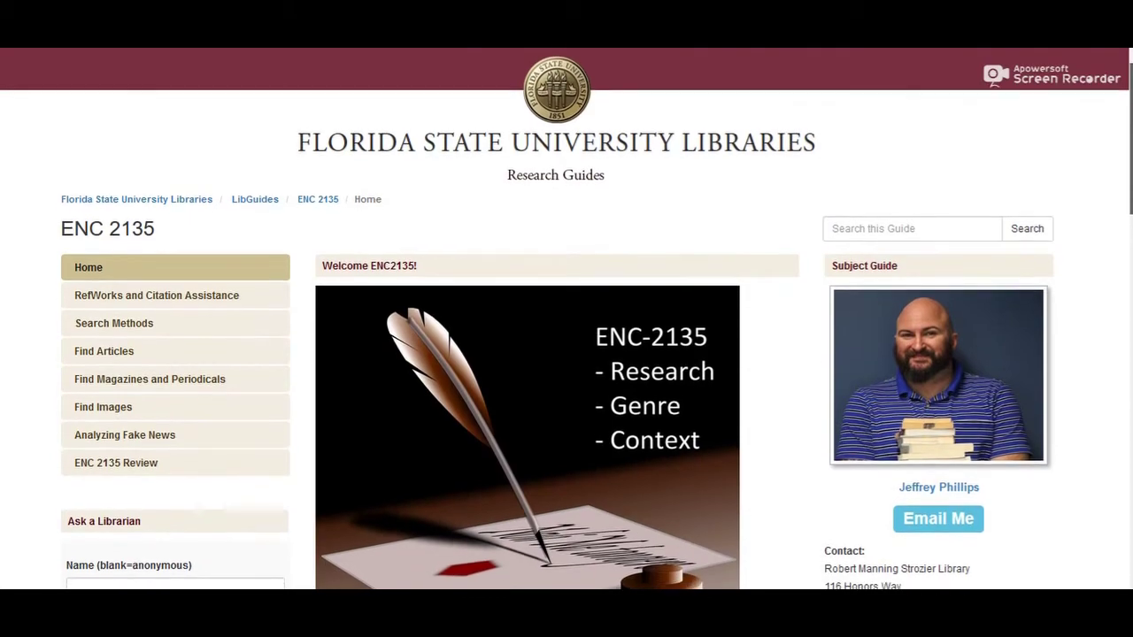
# Scroll through the ENC 2135 guide and browse its side-menu pages.
pyautogui.scroll(-2, 566, 318)
pyautogui.scroll(-5, 566, 319)
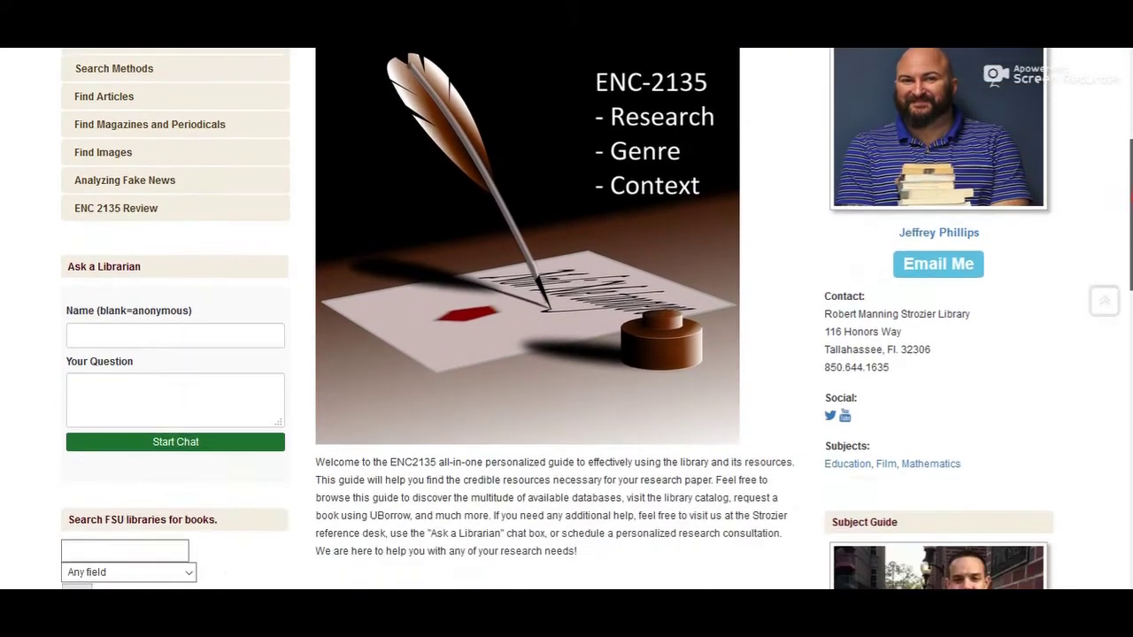
pyautogui.scroll(-6, 567, 319)
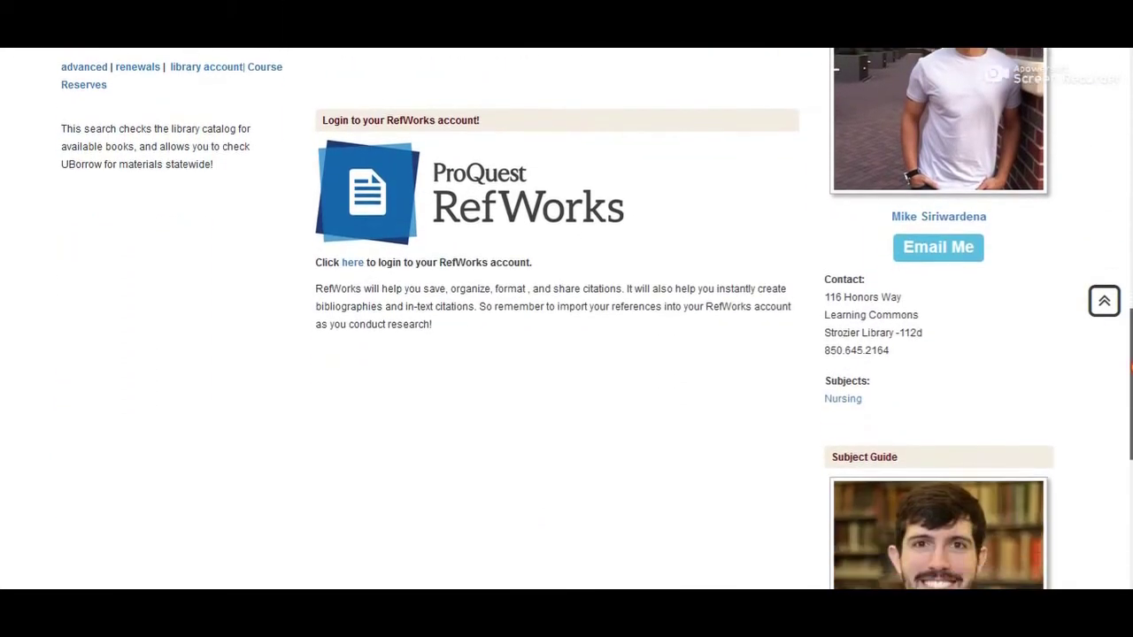
pyautogui.scroll(7, 566, 318)
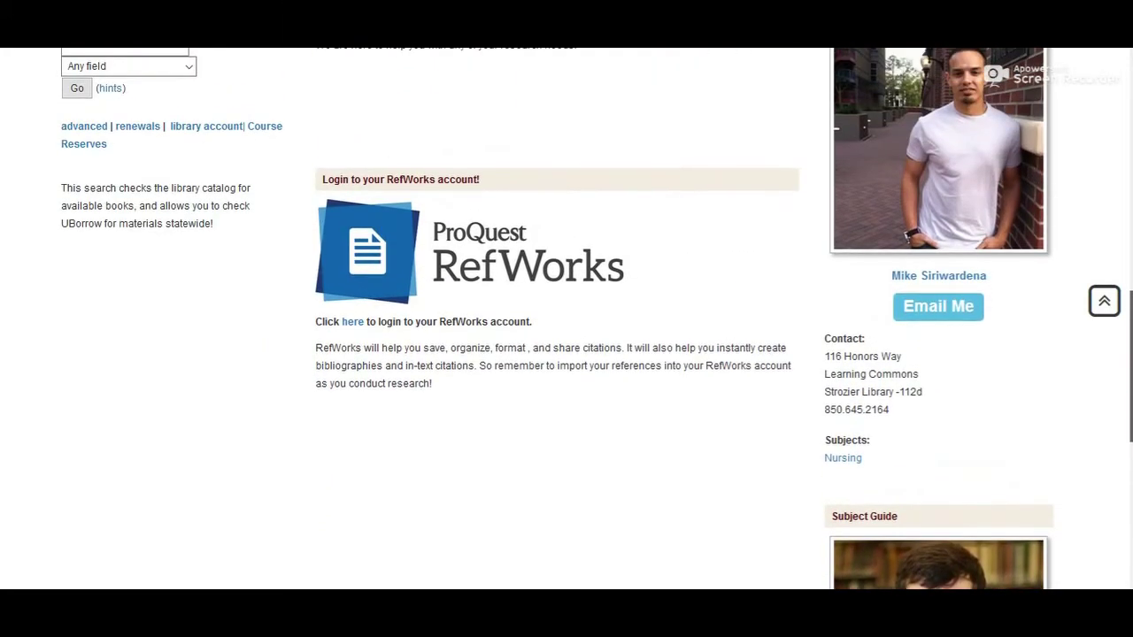
pyautogui.scroll(4, 991, 257)
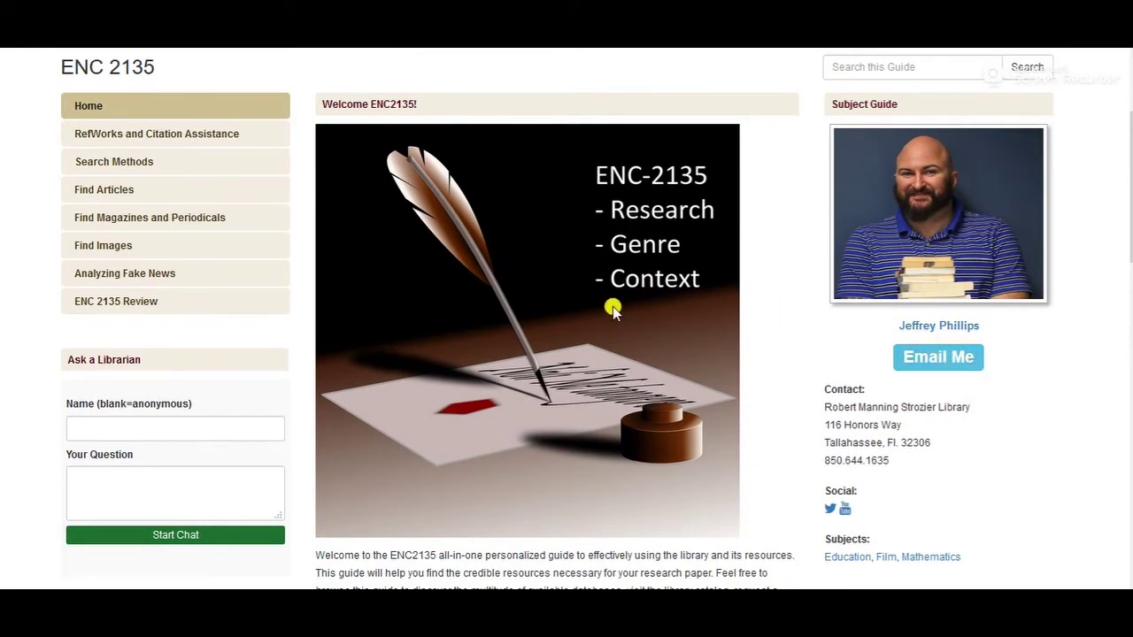
pyautogui.click(68, 202)
pyautogui.click(68, 227)
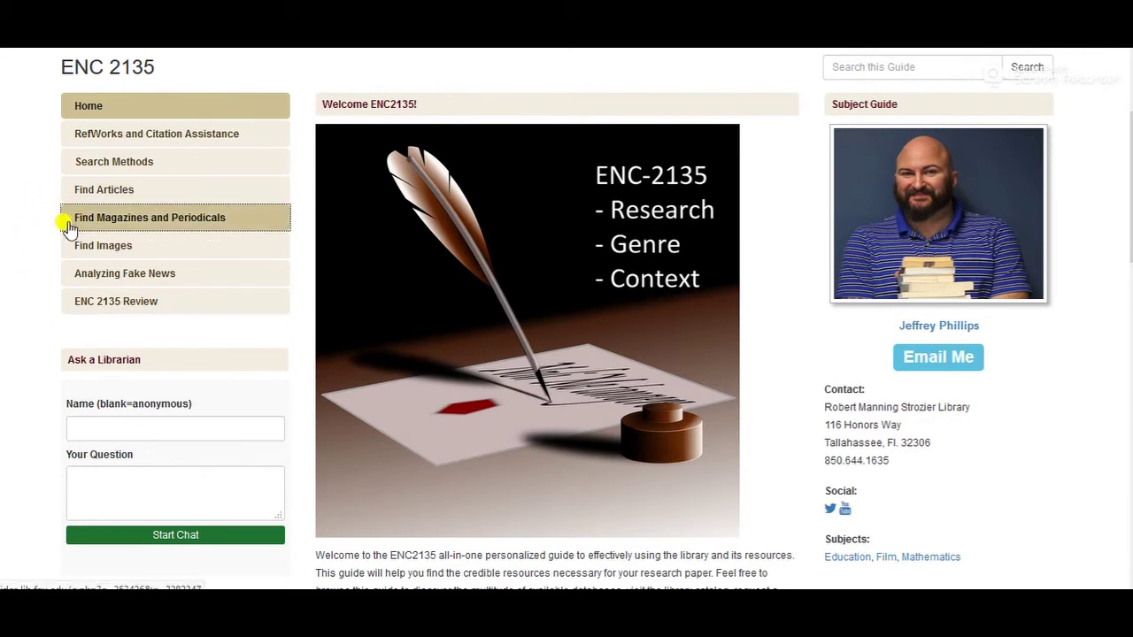
pyautogui.click(68, 302)
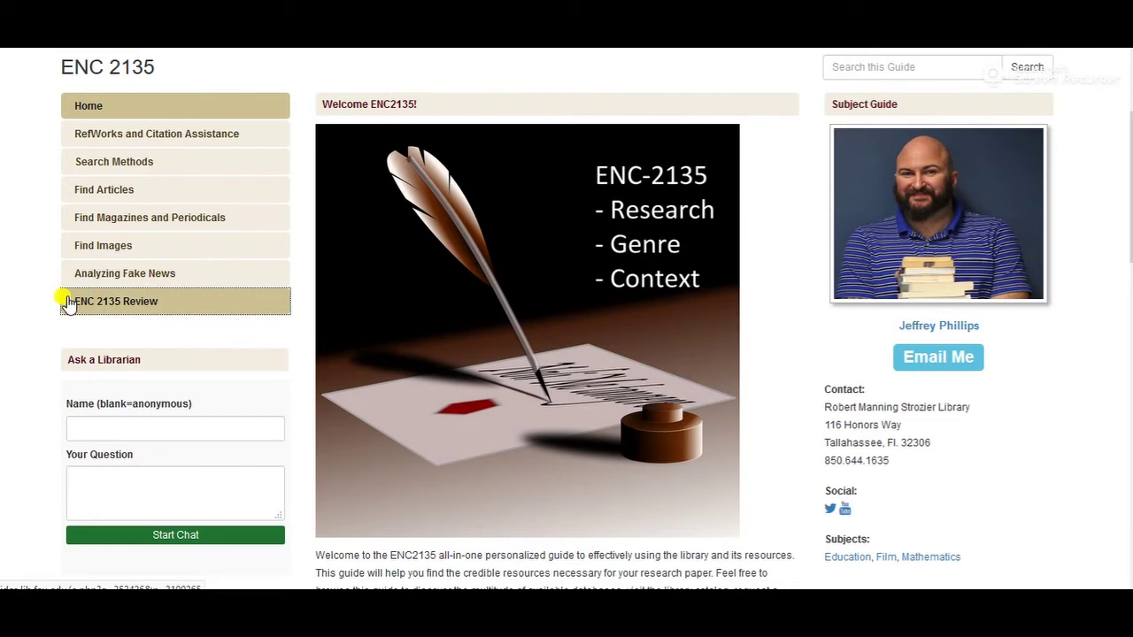
pyautogui.scroll(3, 928, 222)
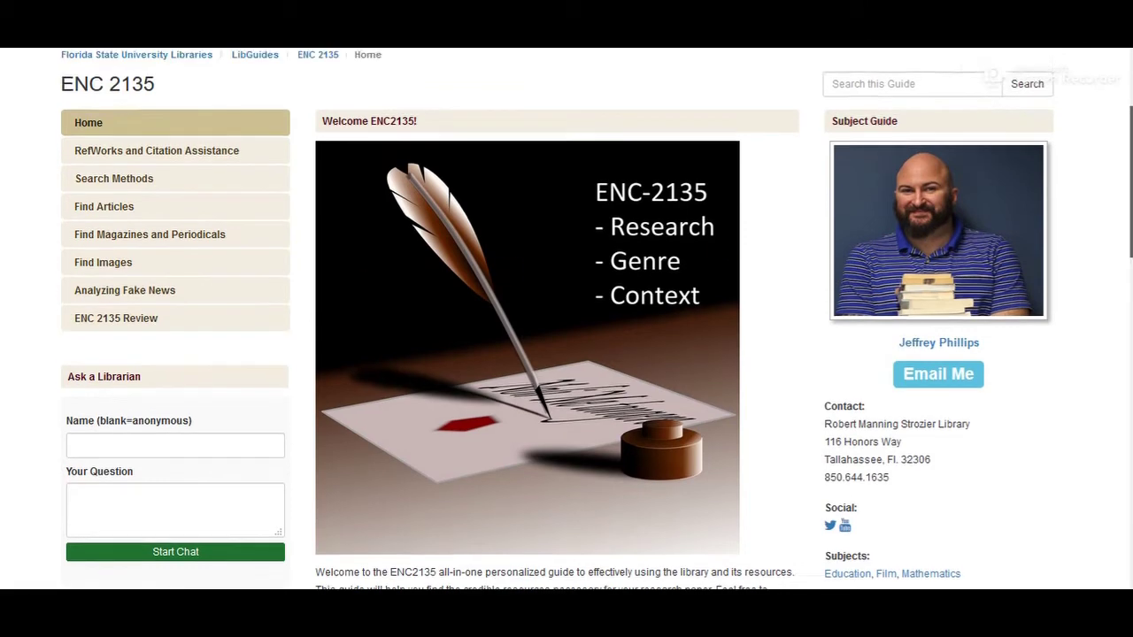
pyautogui.scroll(2, 567, 318)
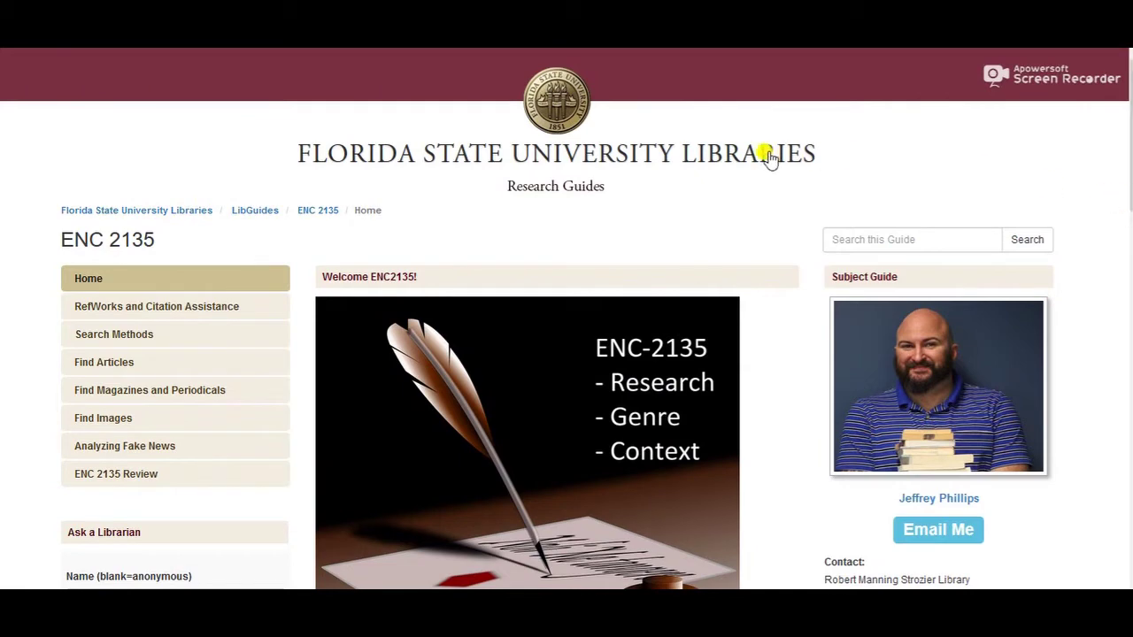
# Return to the Research Guides home page and scroll its list of 70 subjects.
pyautogui.click(255, 216)
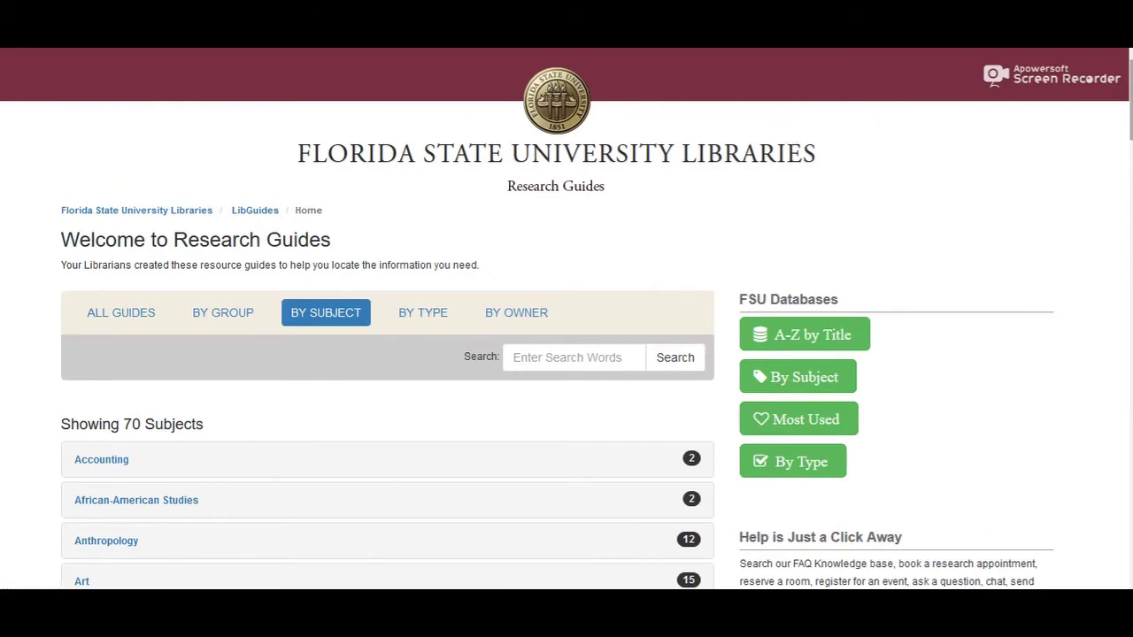
pyautogui.scroll(-1, 784, 127)
pyautogui.scroll(-1, 566, 354)
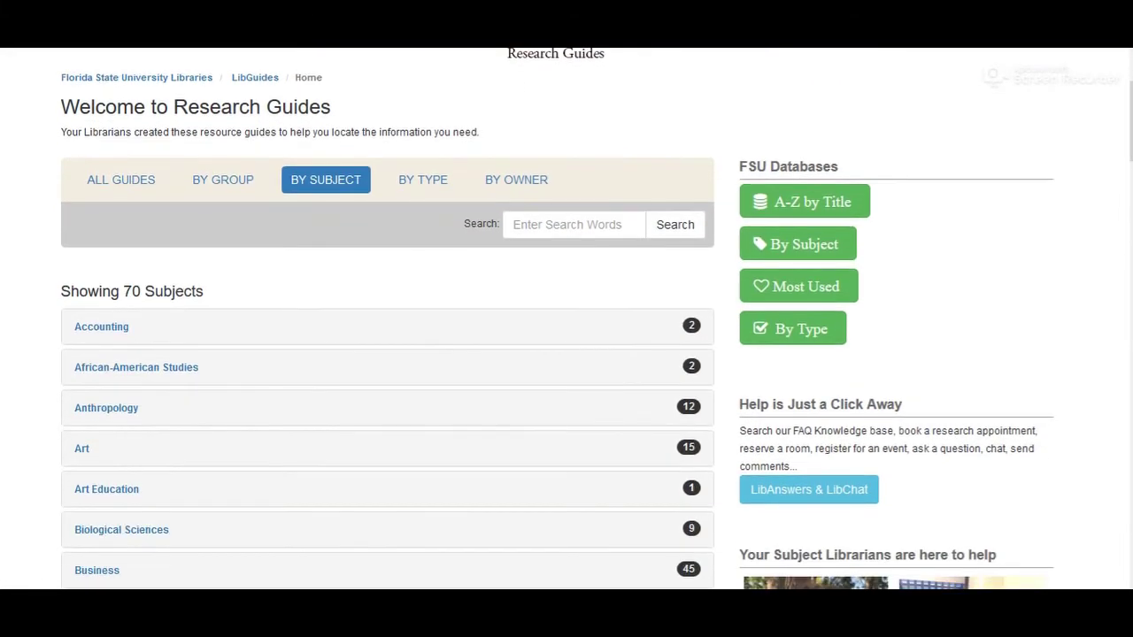
# From the FSU Libraries home page, open the Ask a Librarian chat, then close it.
pyautogui.click(171, 82)
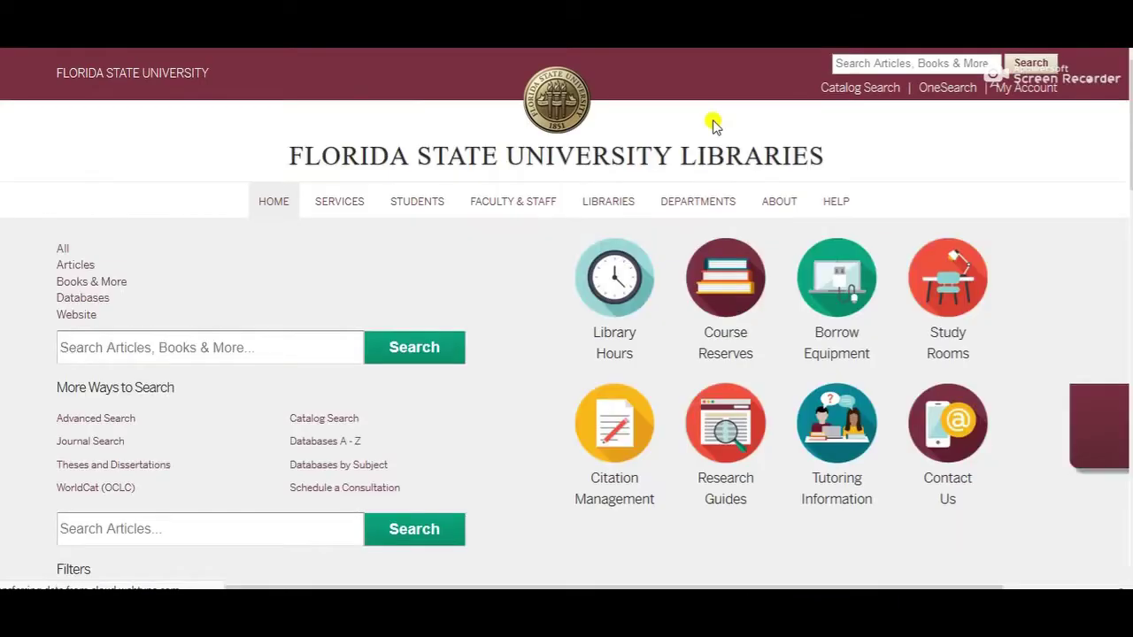
pyautogui.click(1093, 407)
pyautogui.moveTo(326, 0); pyautogui.dragTo(520, 146)
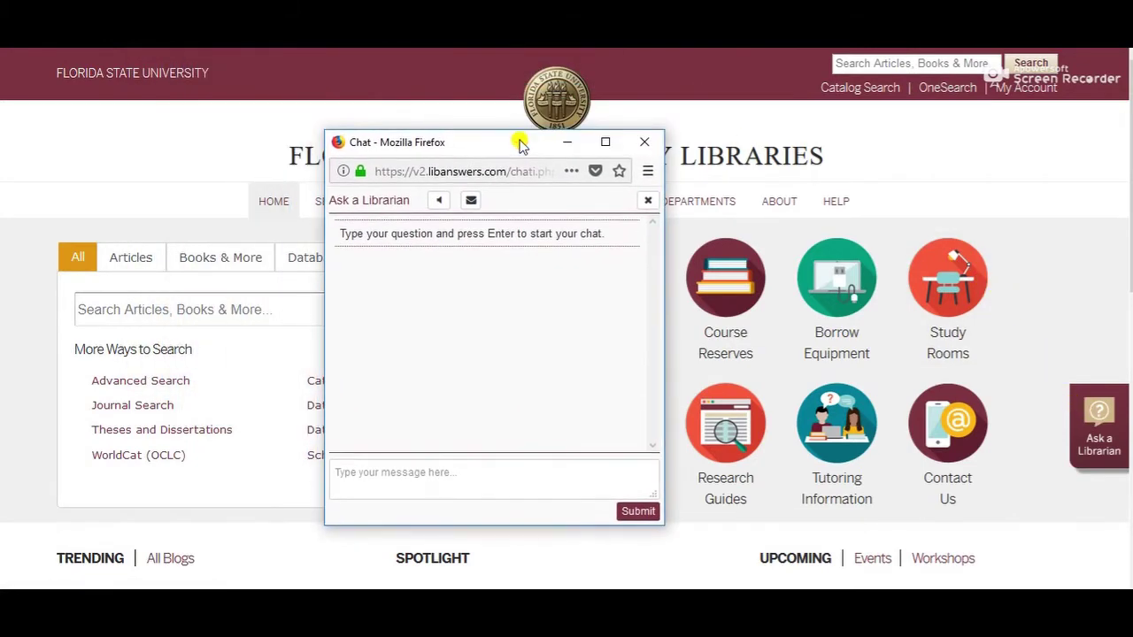
pyautogui.click(405, 460)
pyautogui.write('Type your message here and hit "submit')
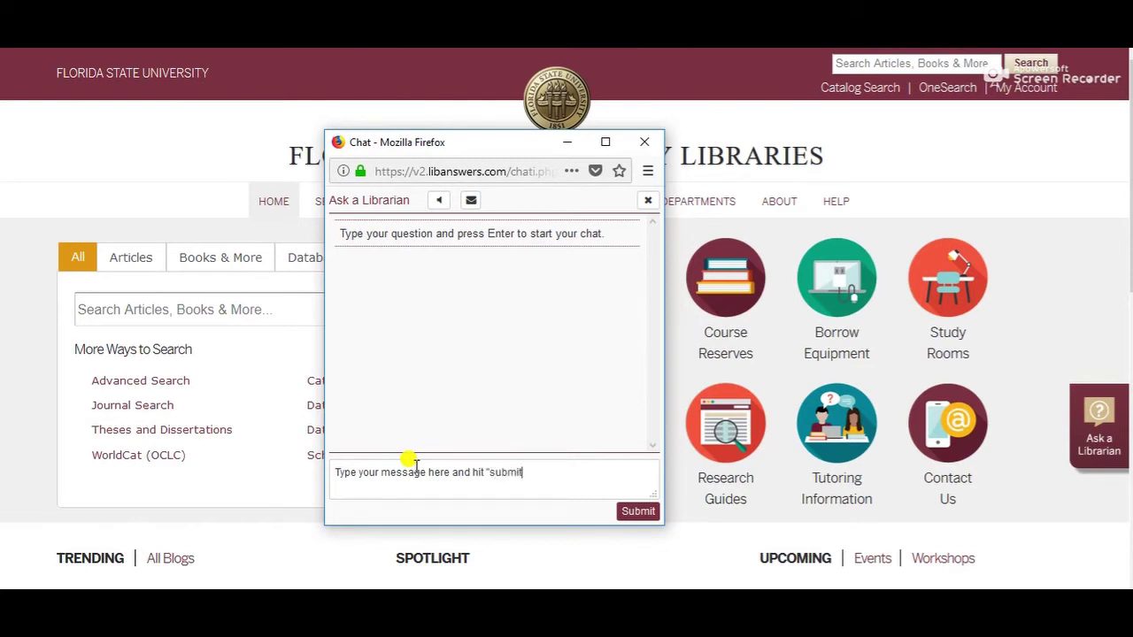
pyautogui.write('"')
pyautogui.click(642, 145)
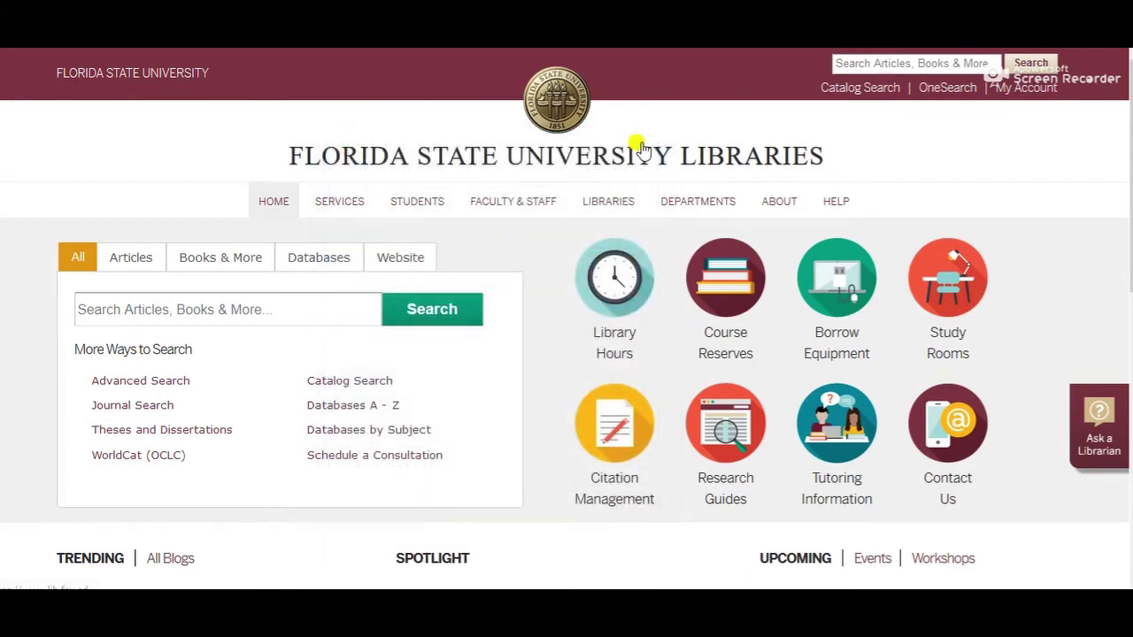
# Search all FSU Libraries resources for 'Hunger'.
pyautogui.click(334, 308)
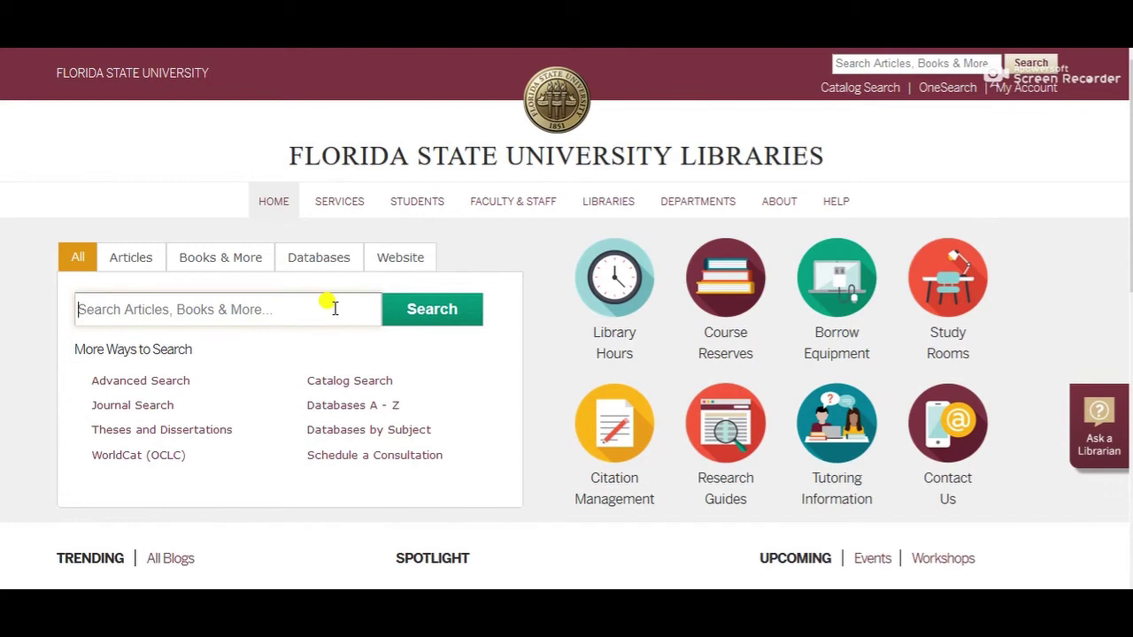
pyautogui.write('Hunger')
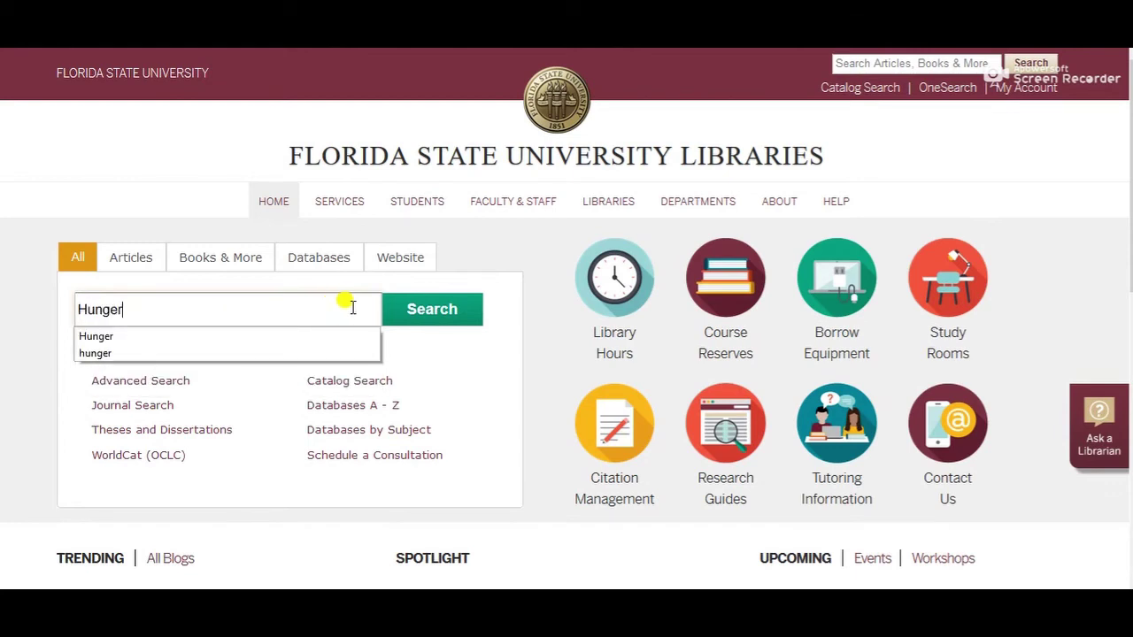
pyautogui.click(403, 312)
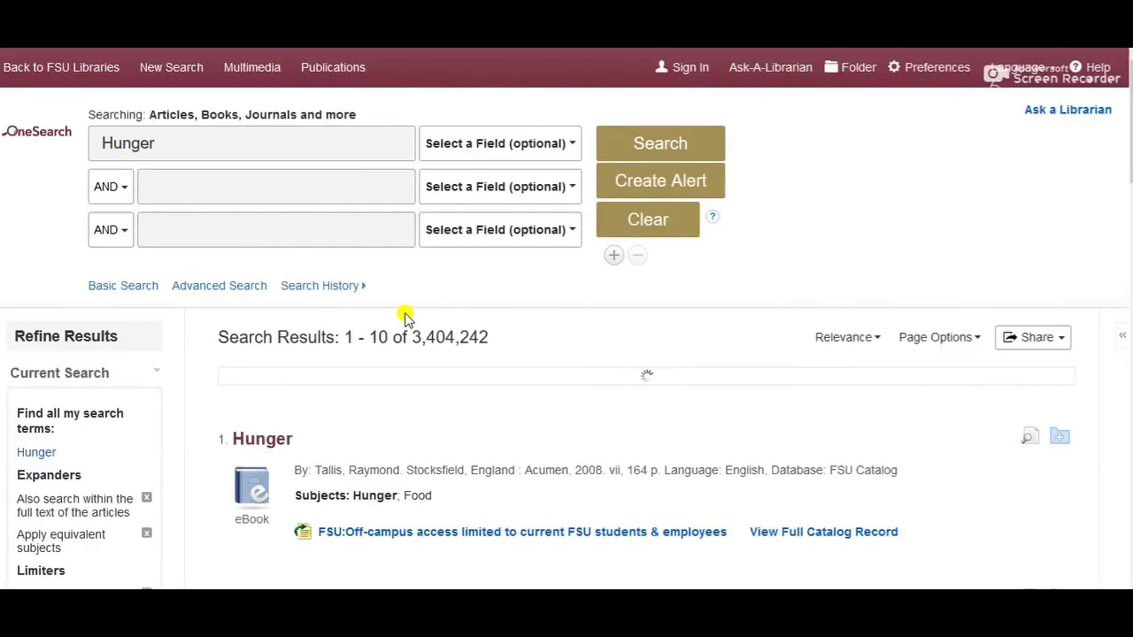
# Highlight the results count and limit 'Hunger' to the TI Title field.
pyautogui.moveTo(492, 337); pyautogui.dragTo(425, 340)
pyautogui.moveTo(415, 342); pyautogui.dragTo(325, 341)
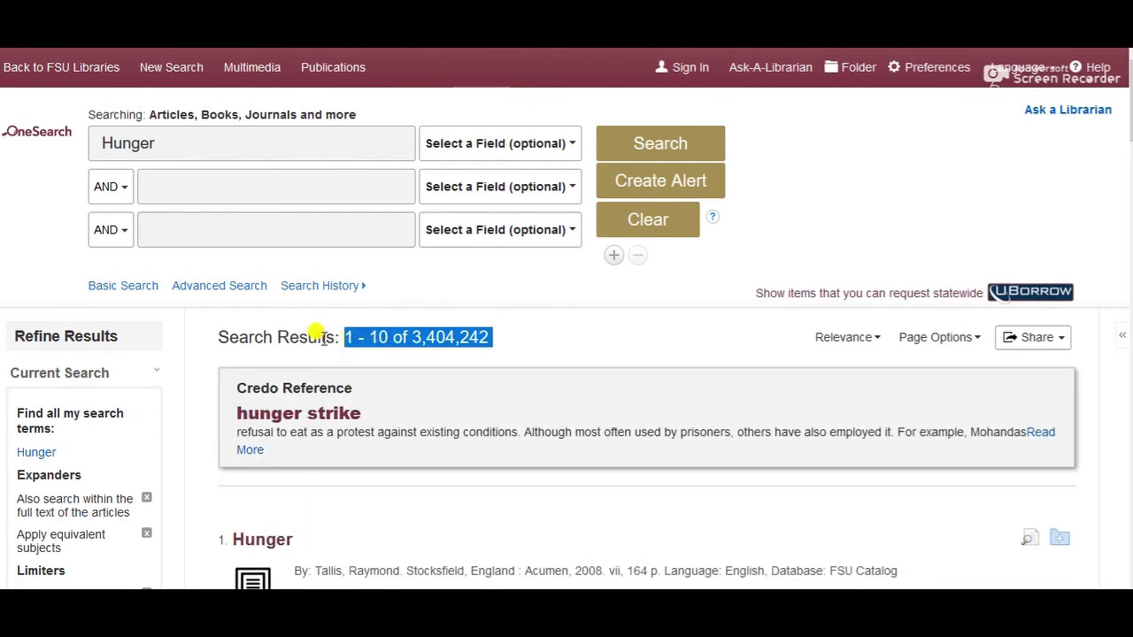
pyautogui.click(475, 151)
pyautogui.click(454, 244)
# Add 'Gay' as an AU Author term and run the combined search.
pyautogui.click(376, 187)
pyautogui.write('GAy')
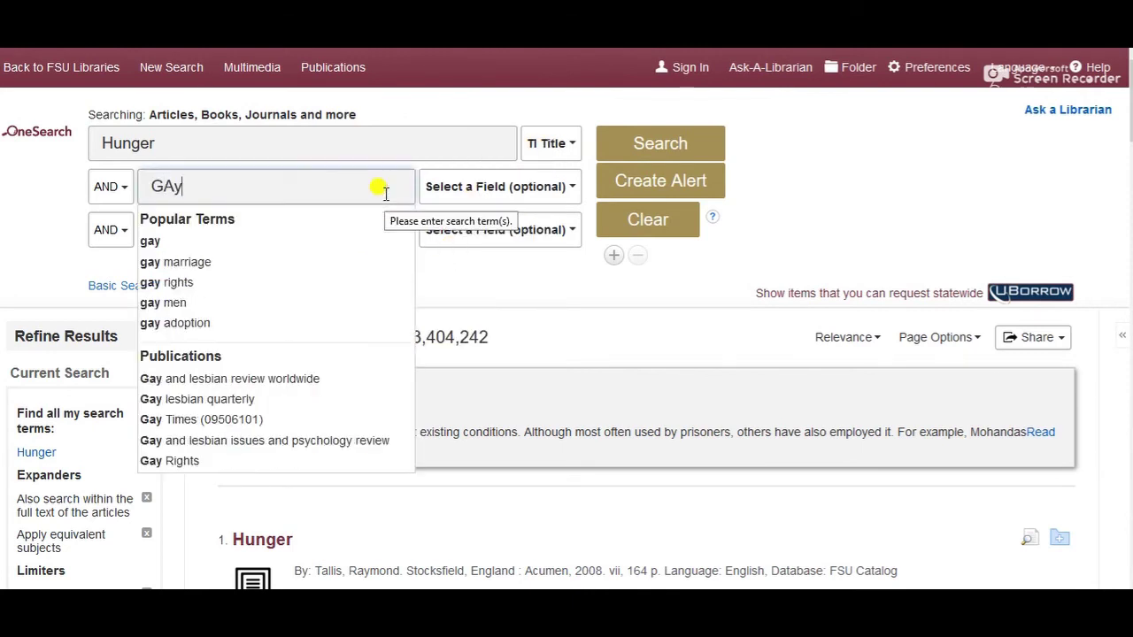
pyautogui.press('BackSpace')
pyautogui.press('BackSpace')
pyautogui.write('ay')
pyautogui.click(498, 186)
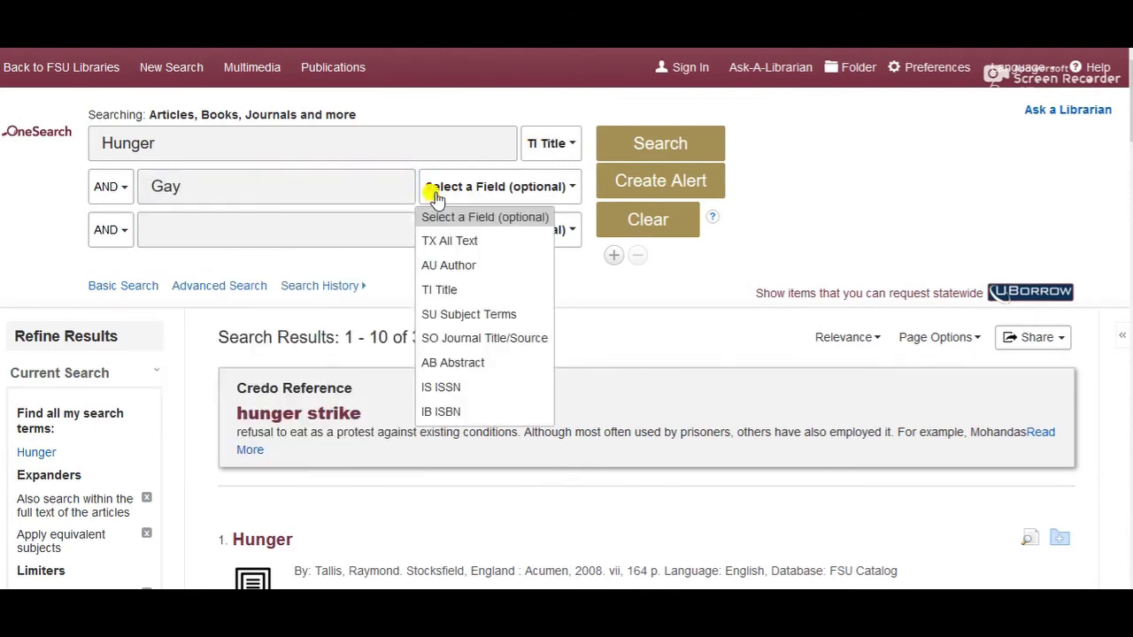
pyautogui.click(437, 263)
pyautogui.click(627, 141)
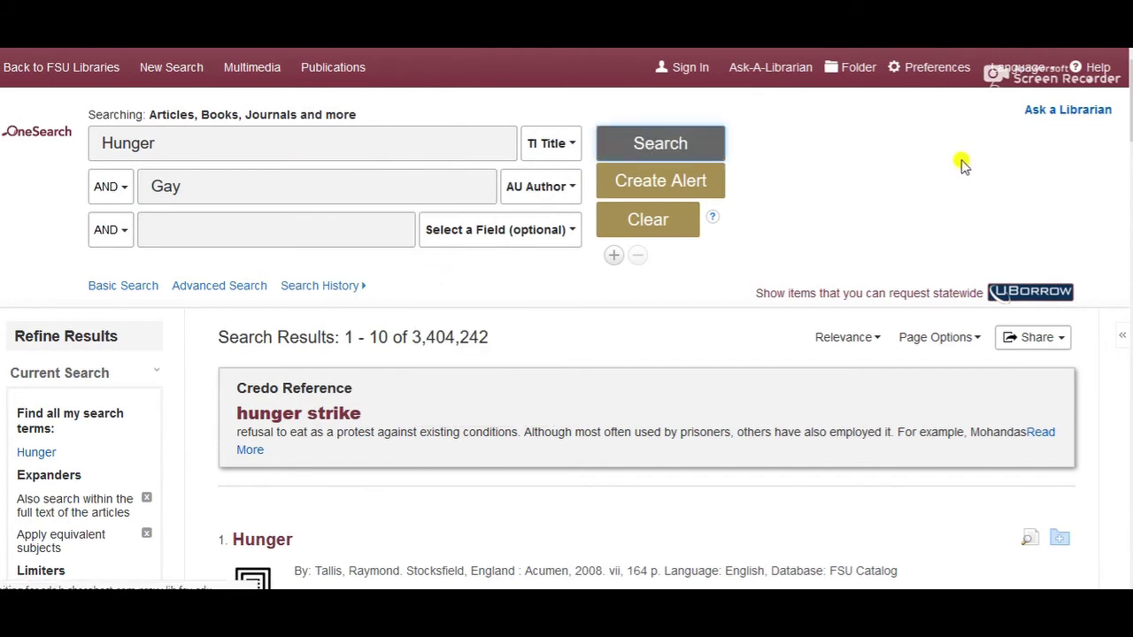
pyautogui.scroll(-2, 1129, 180)
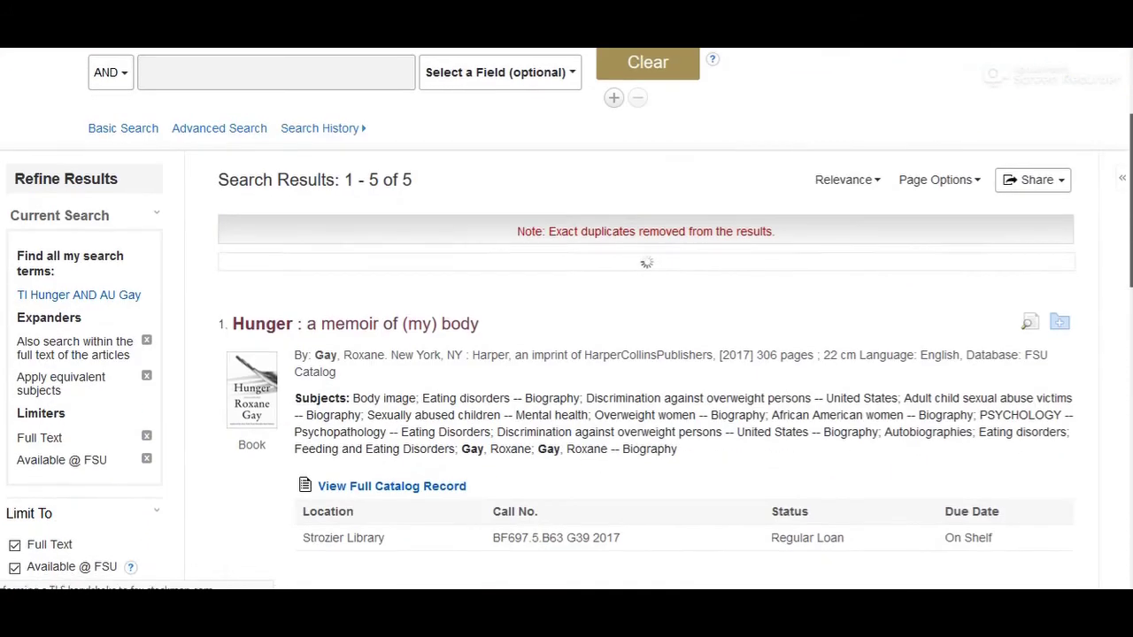
# Open the 'Hunger: a memoir of (my) body' record and view its Strozier Library holdings.
pyautogui.click(442, 310)
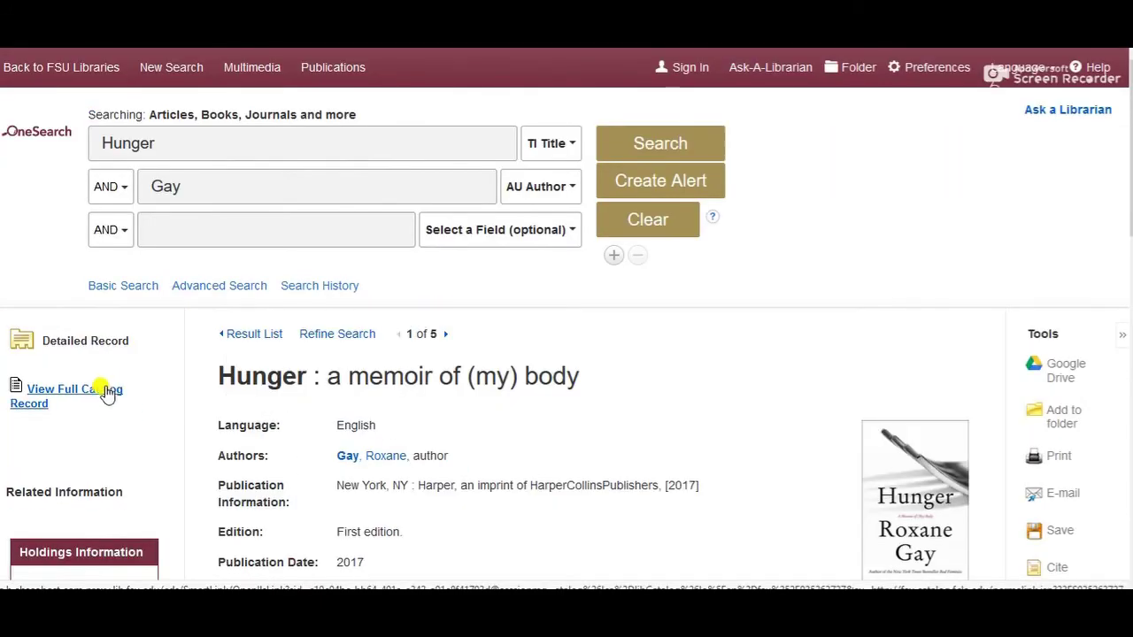
pyautogui.scroll(-5, 1019, 288)
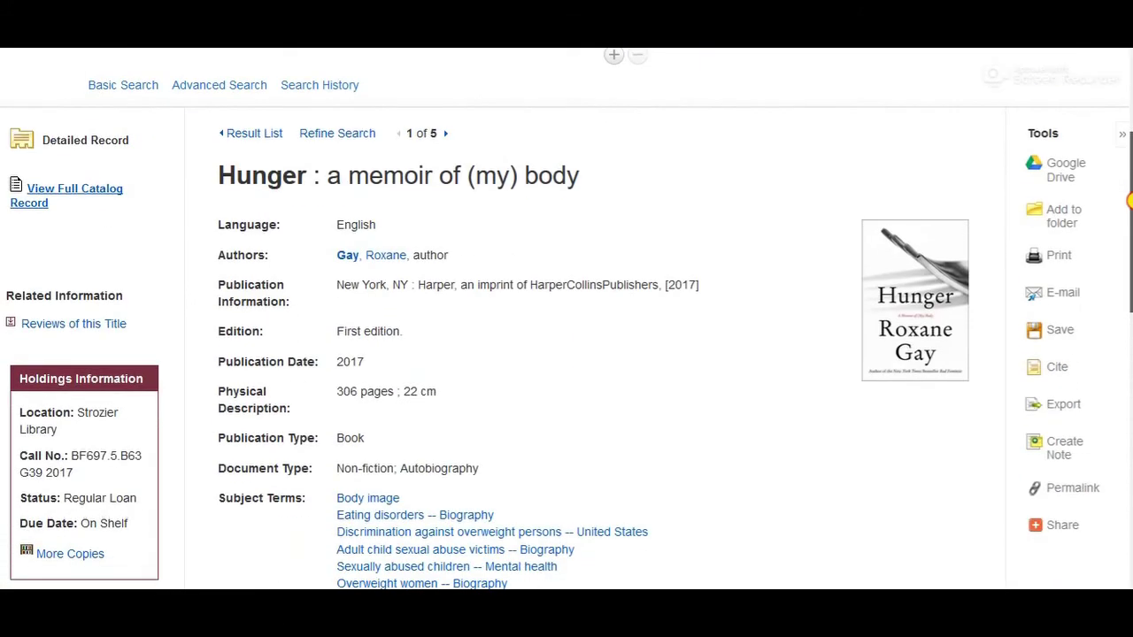
pyautogui.moveTo(1130, 277); pyautogui.dragTo(1130, 432)
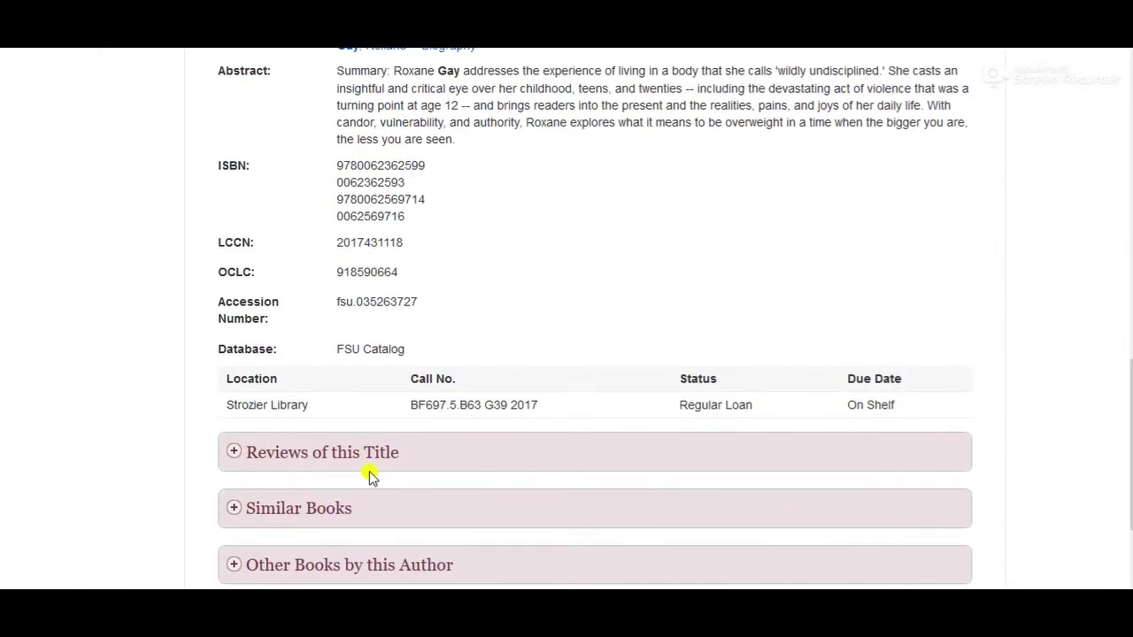
pyautogui.moveTo(311, 407); pyautogui.dragTo(222, 405)
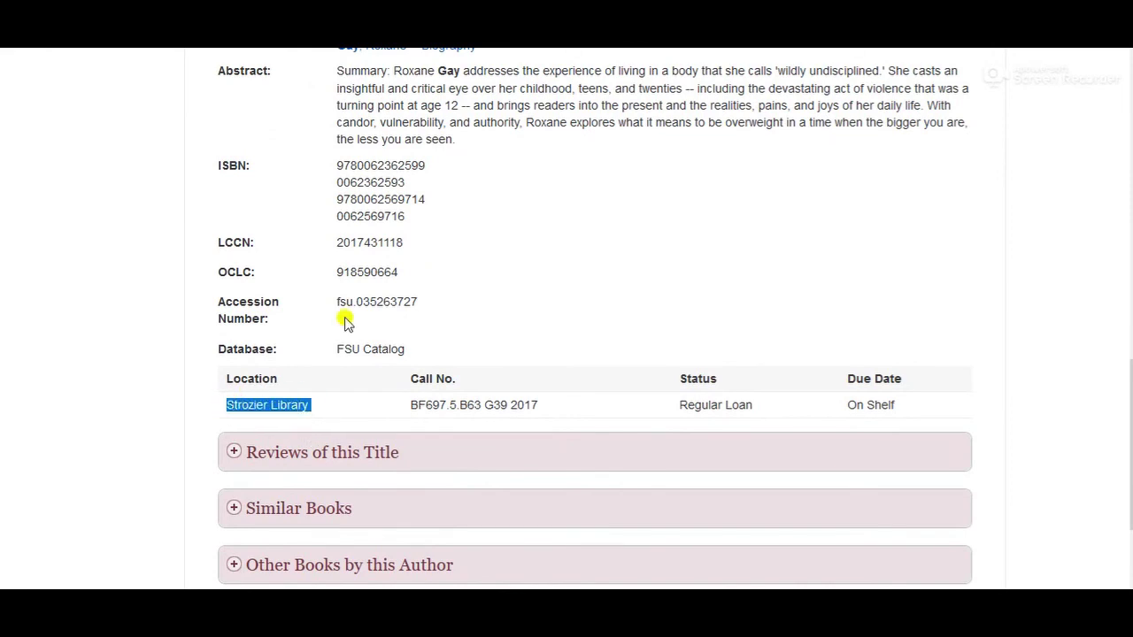
pyautogui.scroll(10, 669, 210)
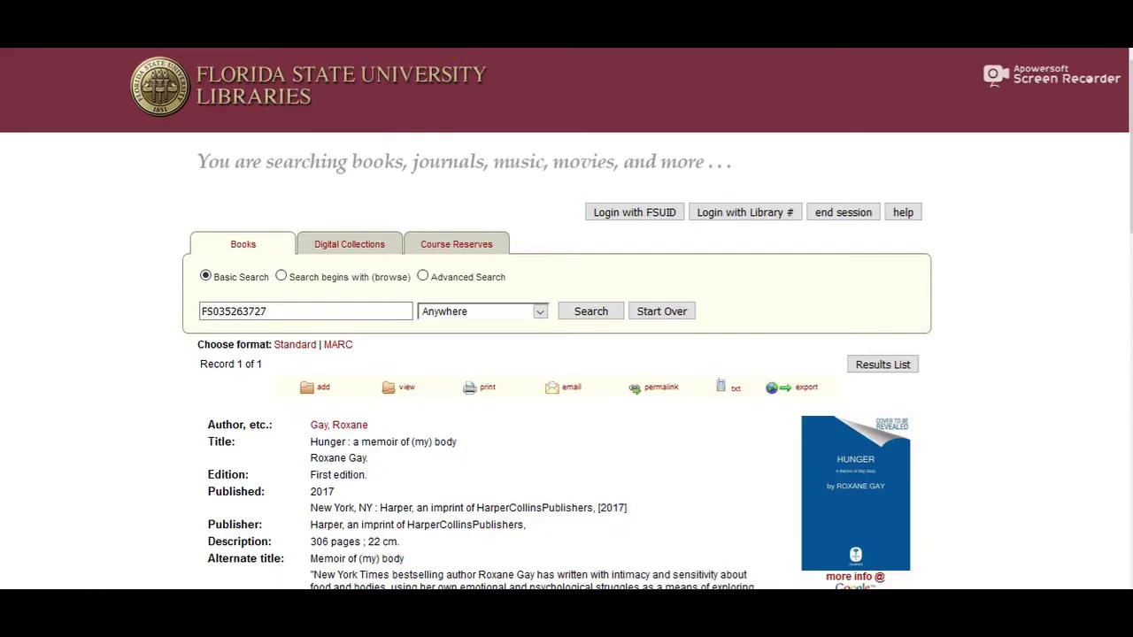
# Bring up the send-to-mobile-phone panel and select its phone number field.
pyautogui.click(738, 392)
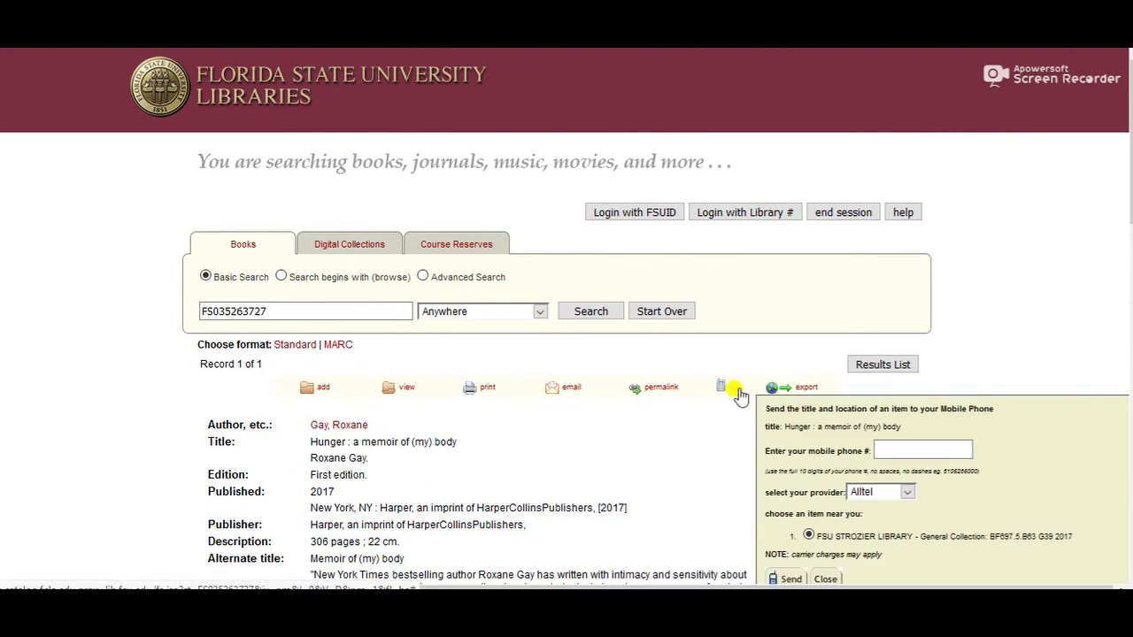
pyautogui.click(928, 450)
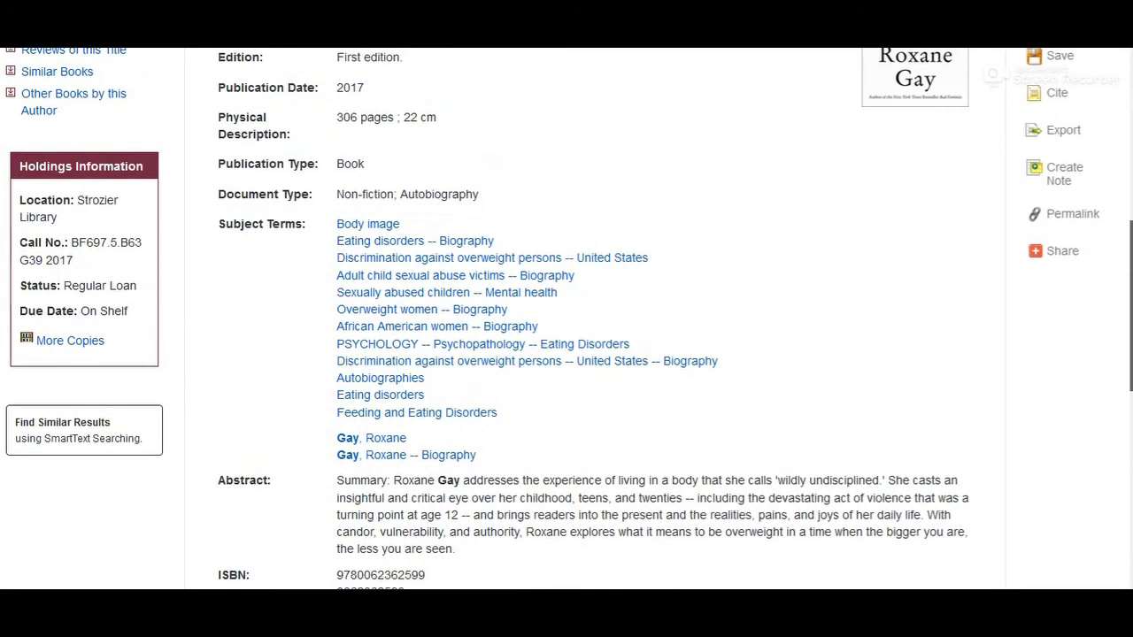
pyautogui.scroll(2, 566, 319)
# Show the Cite panel and scroll its APA, Chicago/Turabian, Harvard and MLA formats.
pyautogui.click(1056, 245)
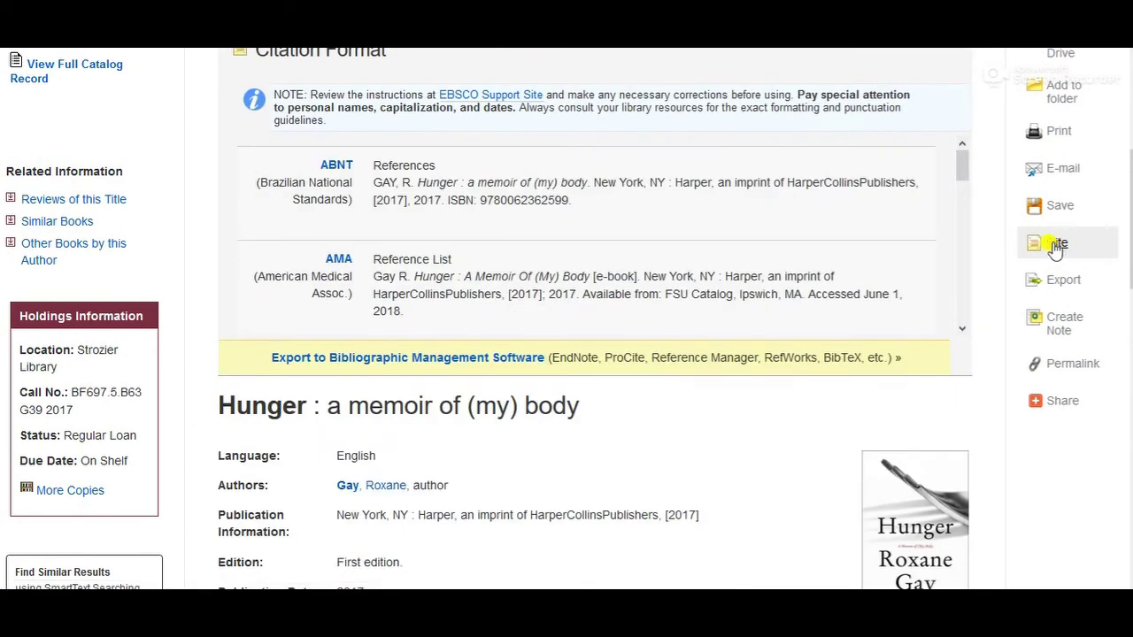
pyautogui.click(963, 170)
pyautogui.moveTo(965, 174); pyautogui.dragTo(962, 207)
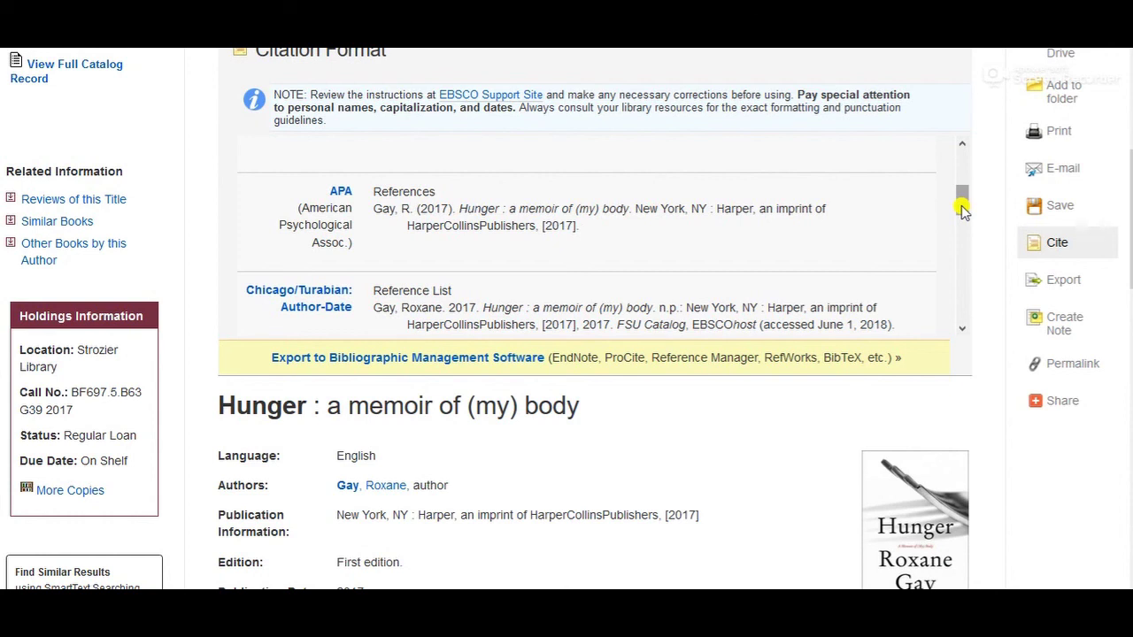
pyautogui.moveTo(962, 207); pyautogui.dragTo(953, 299)
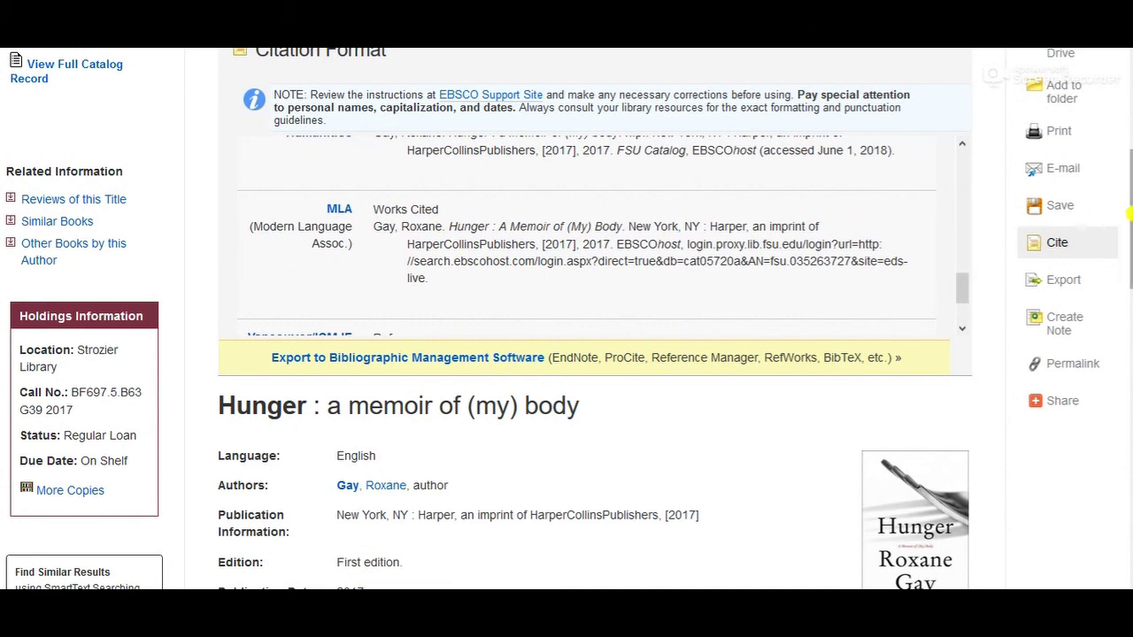
pyautogui.scroll(4, 567, 318)
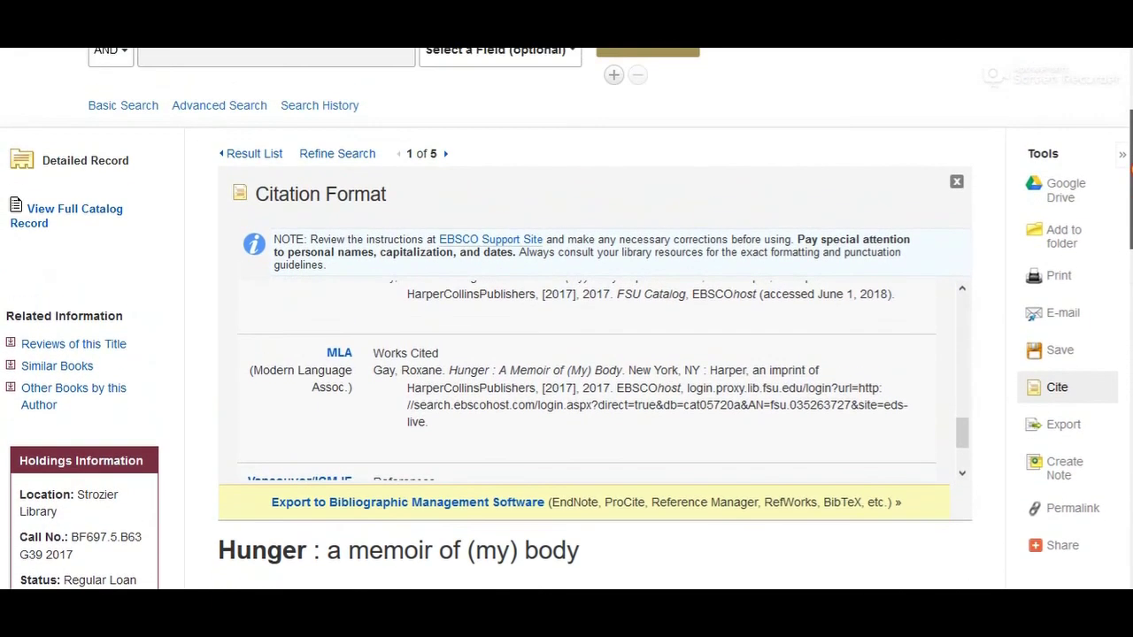
pyautogui.scroll(1, 172, 93)
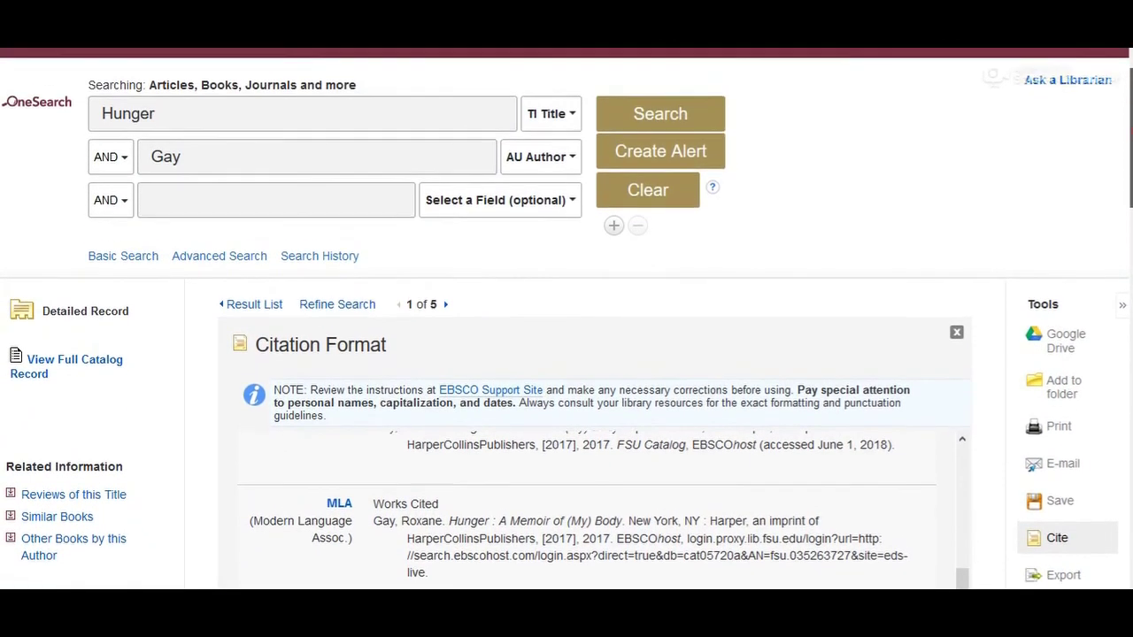